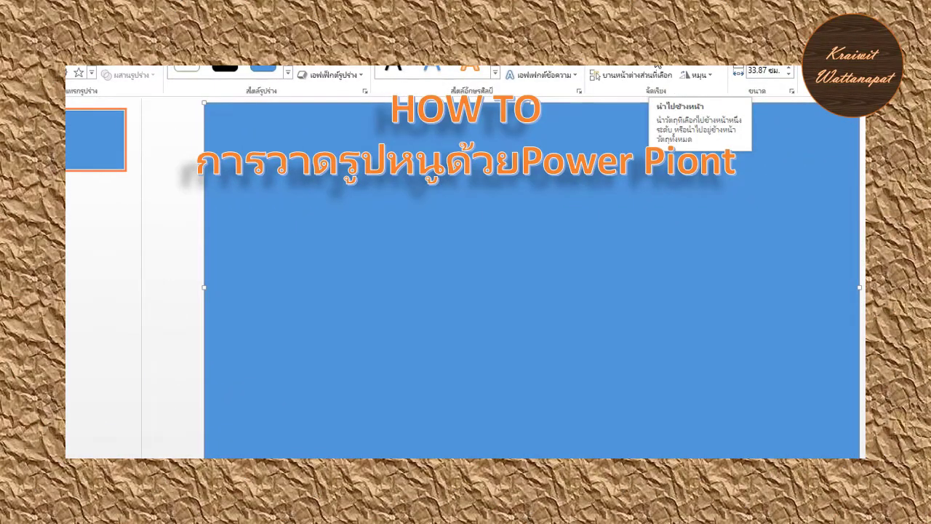
# Step: Send the blue background rectangle to the back, behind the finished mouse drawing
pyautogui.click(658, 69)
pyautogui.click(627, 94)
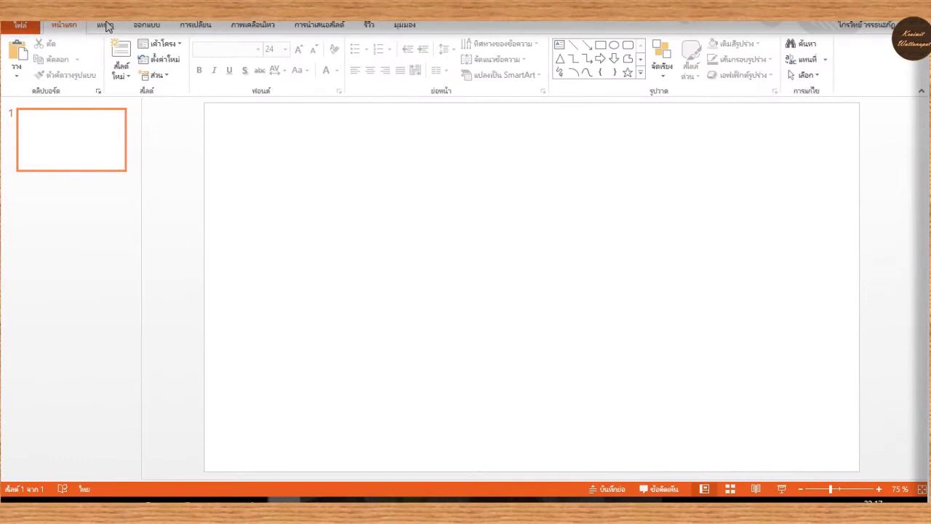
# Step: Draw an isosceles triangle near the centre of the slide
pyautogui.click(106, 25)
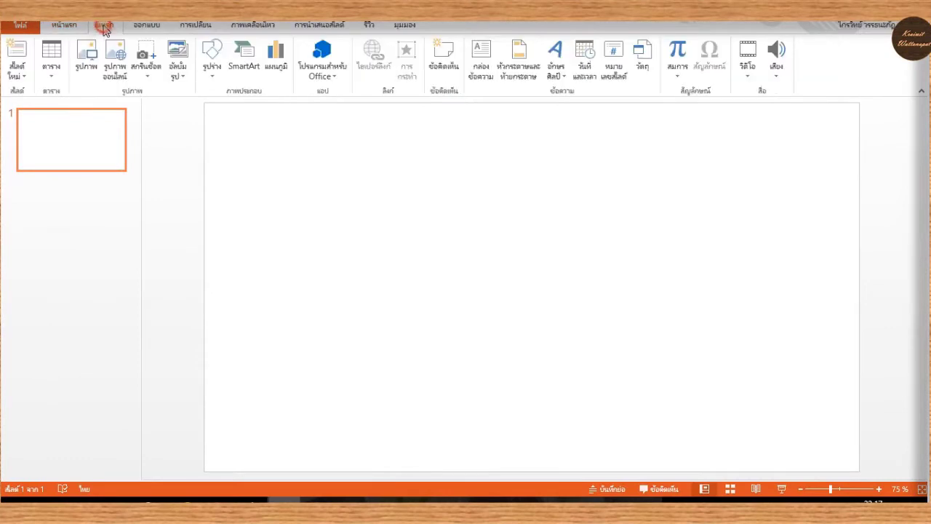
pyautogui.click(221, 51)
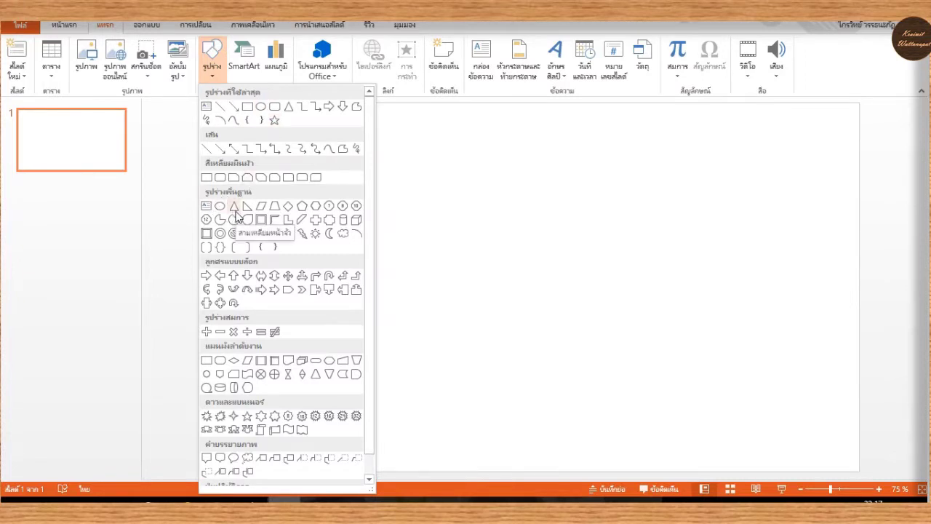
pyautogui.click(235, 208)
pyautogui.moveTo(363, 217); pyautogui.dragTo(484, 331)
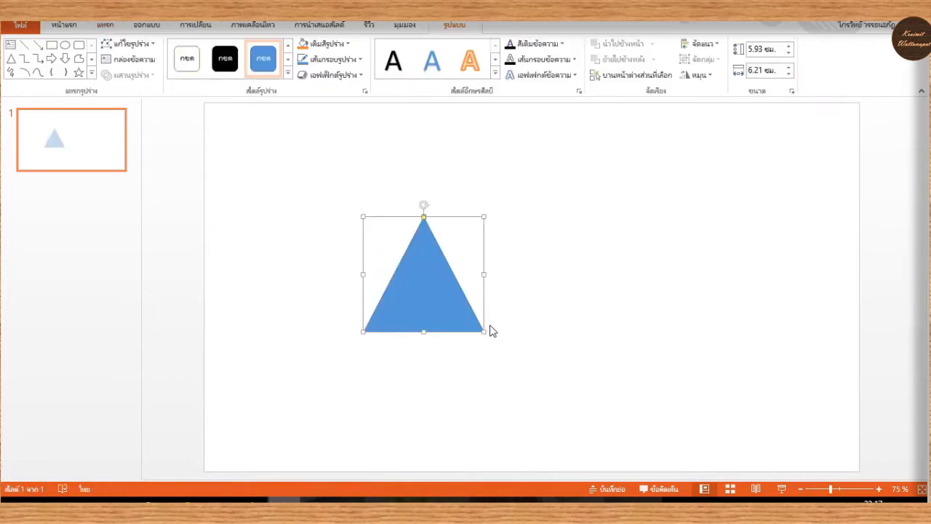
# Step: Flip the triangle vertically to point downward and move it to the slide's middle
pyautogui.click(699, 77)
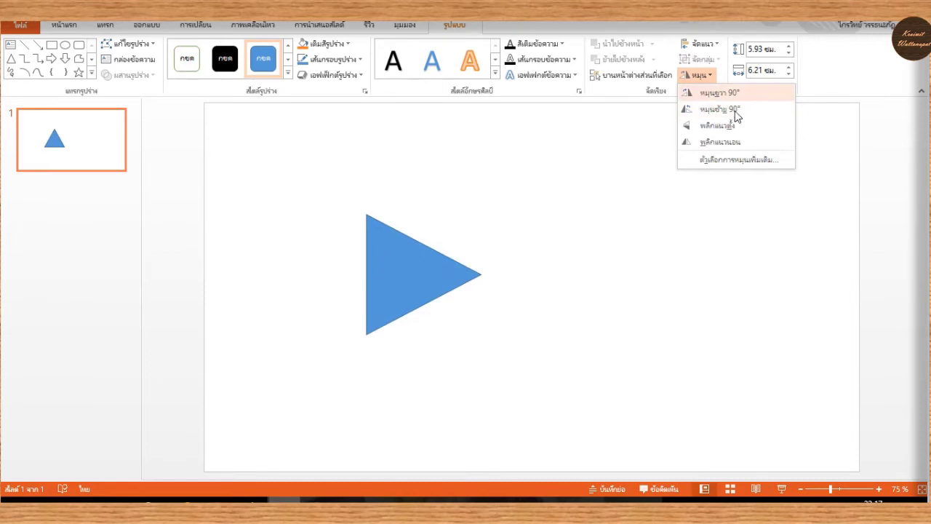
pyautogui.click(727, 125)
pyautogui.click(413, 253)
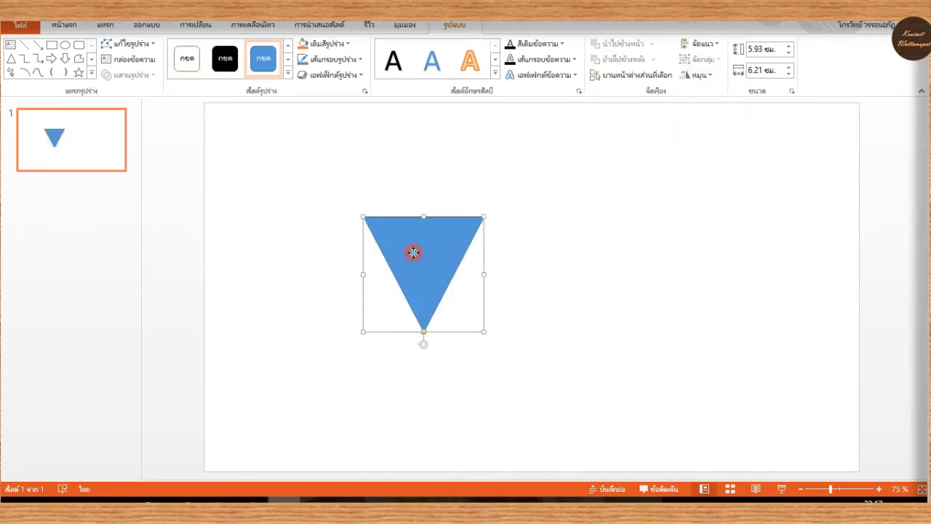
pyautogui.moveTo(413, 252); pyautogui.dragTo(483, 246)
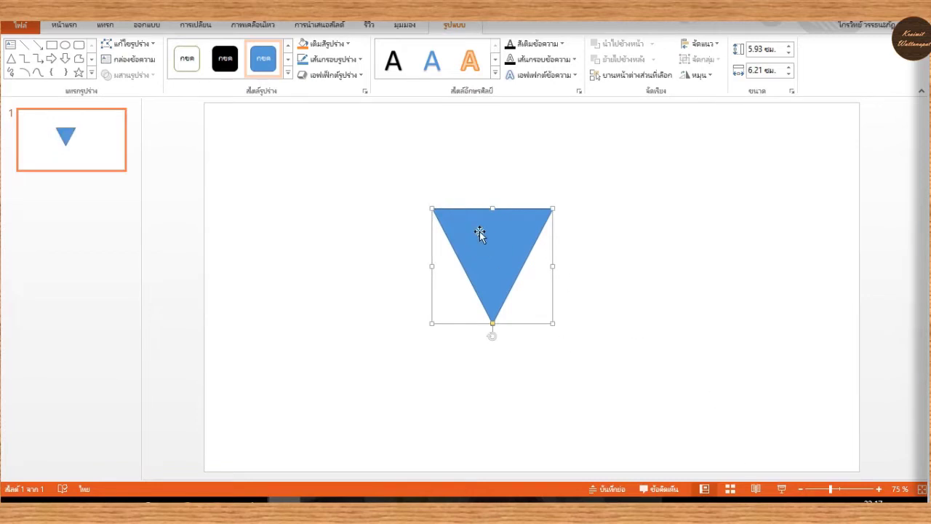
# Step: Use Edit Points to curve the triangle's sides and bow its top upward into a shield-like head
pyautogui.rightClick(500, 249)
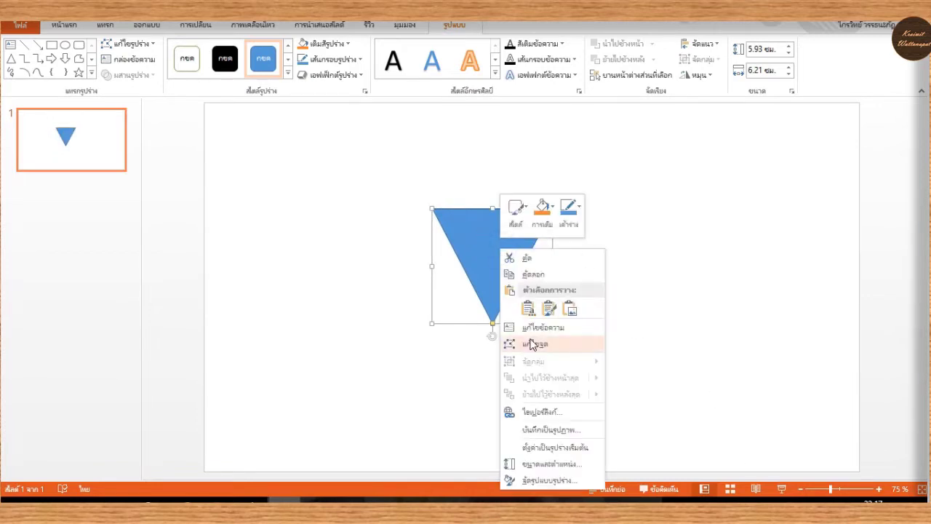
pyautogui.click(531, 343)
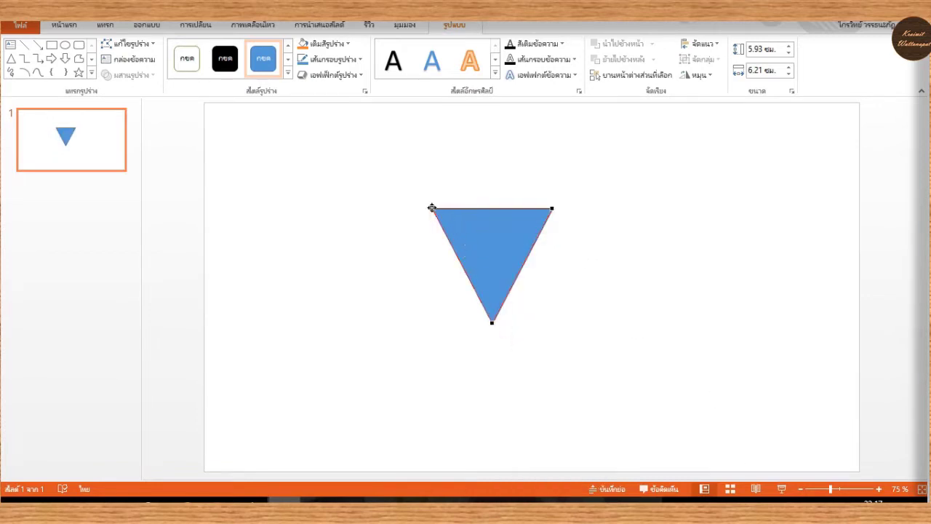
pyautogui.click(432, 208)
pyautogui.moveTo(453, 244); pyautogui.dragTo(437, 274)
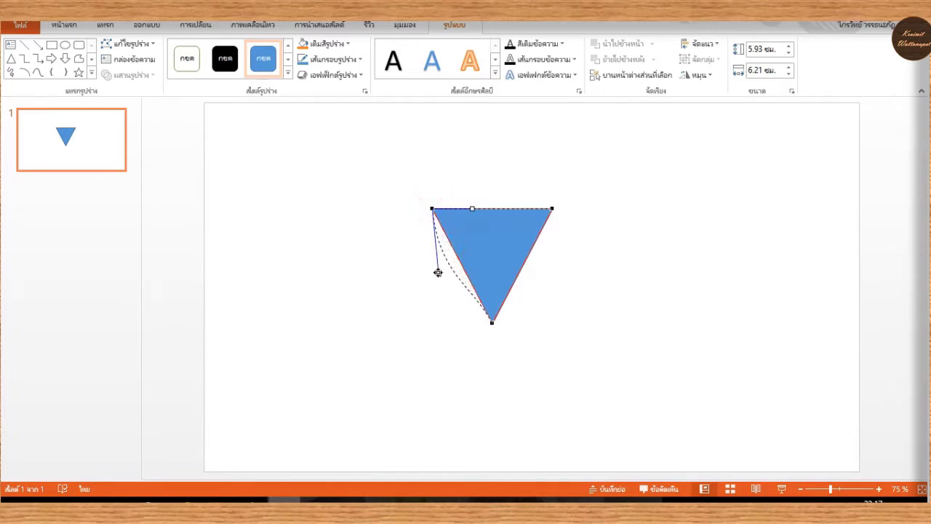
pyautogui.click(551, 209)
pyautogui.moveTo(534, 248)
pyautogui.mouseDown()
pyautogui.moveTo(552, 282)
pyautogui.moveTo(547, 274)
pyautogui.mouseUp()
pyautogui.moveTo(514, 209)
pyautogui.mouseDown()
pyautogui.moveTo(509, 184)
pyautogui.moveTo(472, 189)
pyautogui.mouseUp()
pyautogui.click(432, 206)
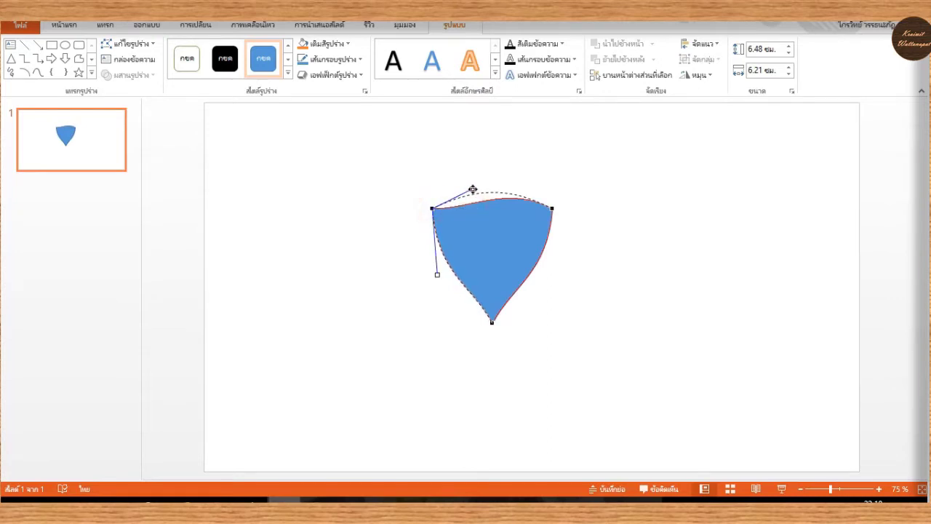
pyautogui.click(376, 313)
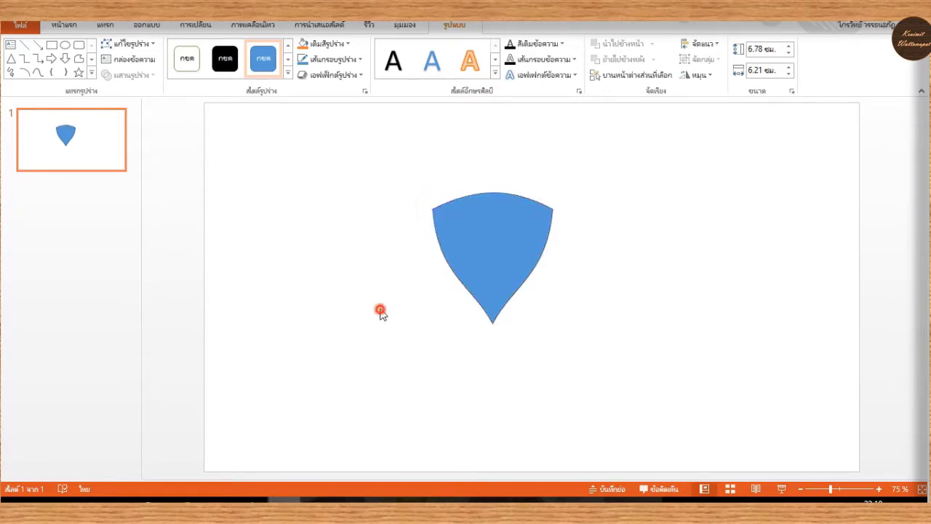
# Step: Draw a small oval at the bottom tip of the head for the nose
pyautogui.click(106, 26)
pyautogui.click(213, 50)
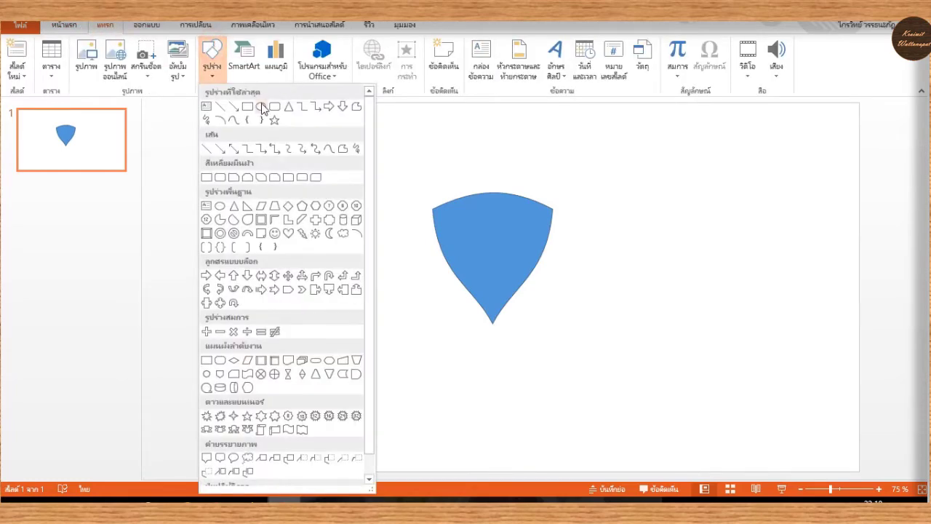
pyautogui.click(260, 108)
pyautogui.moveTo(356, 300)
pyautogui.mouseDown()
pyautogui.moveTo(386, 328)
pyautogui.moveTo(493, 327)
pyautogui.mouseUp()
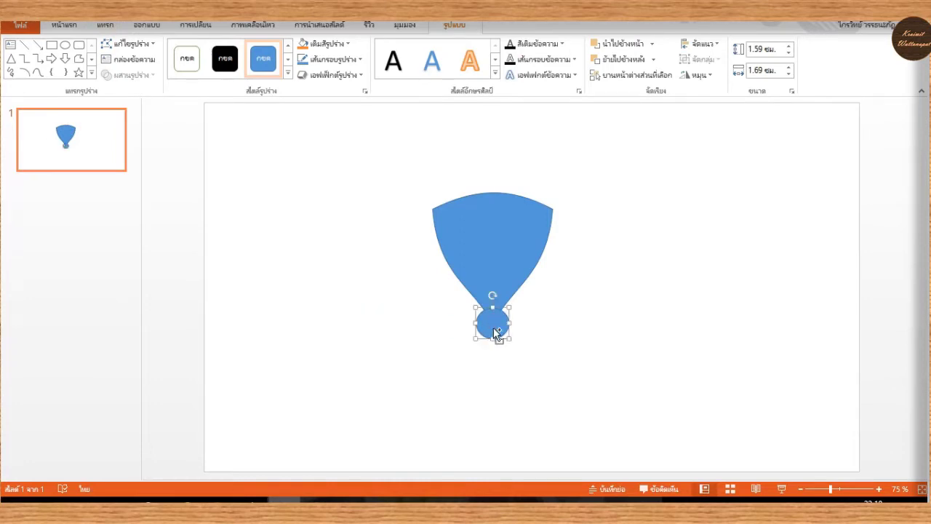
# Step: Paste copies of the small circle inside the head as the left and right eyes
pyautogui.hotkey('ctrl', 'v')
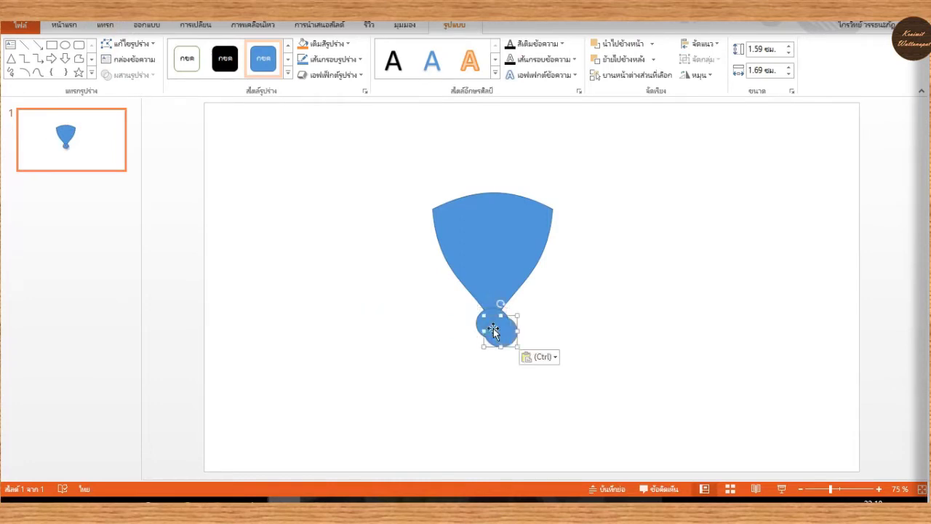
pyautogui.moveTo(497, 333); pyautogui.dragTo(471, 248)
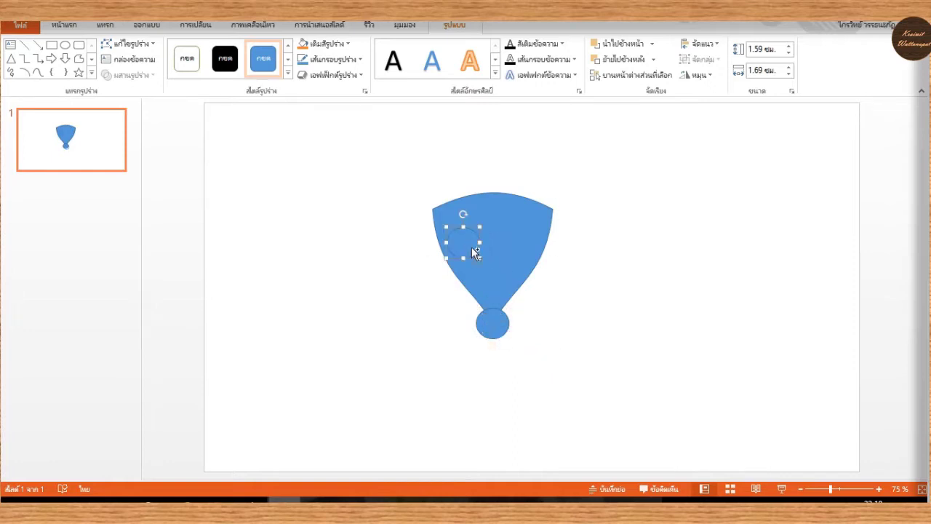
pyautogui.hotkey('ctrl', 'v')
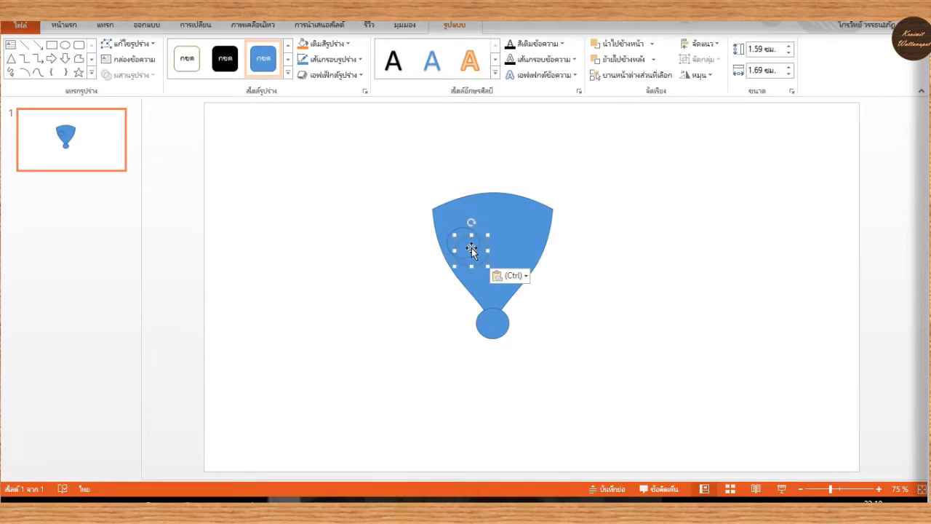
pyautogui.moveTo(475, 253)
pyautogui.mouseDown()
pyautogui.moveTo(516, 243)
pyautogui.moveTo(473, 248)
pyautogui.mouseUp()
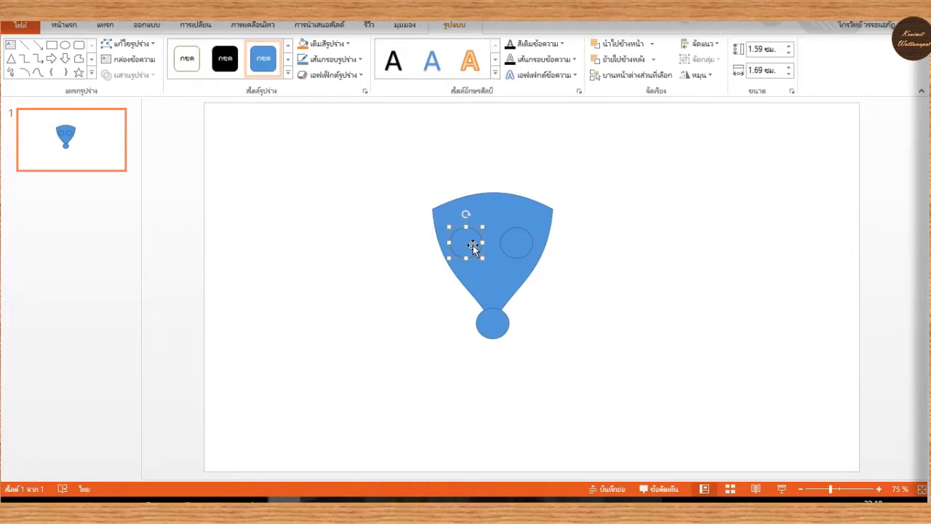
# Step: Add a smaller pupil circle inside each eye
pyautogui.hotkey('ctrl', 'v')
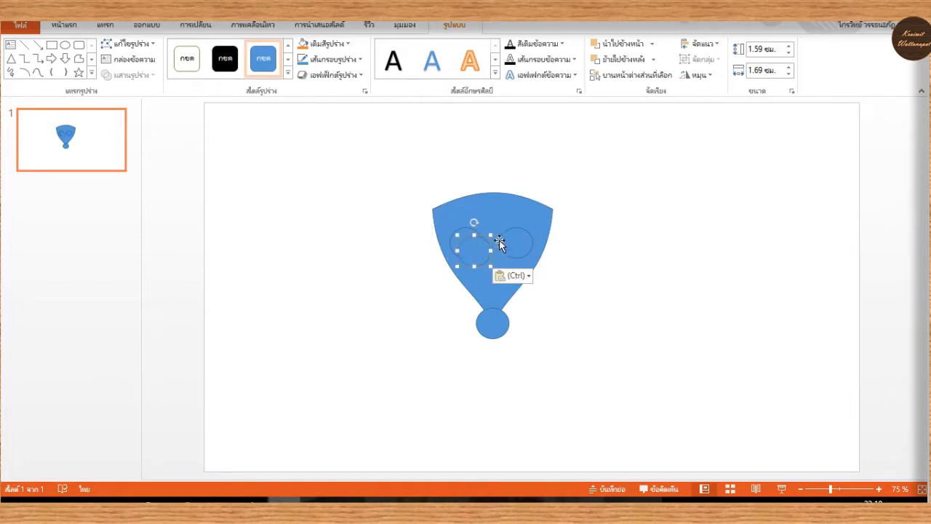
pyautogui.moveTo(474, 246); pyautogui.dragTo(467, 241)
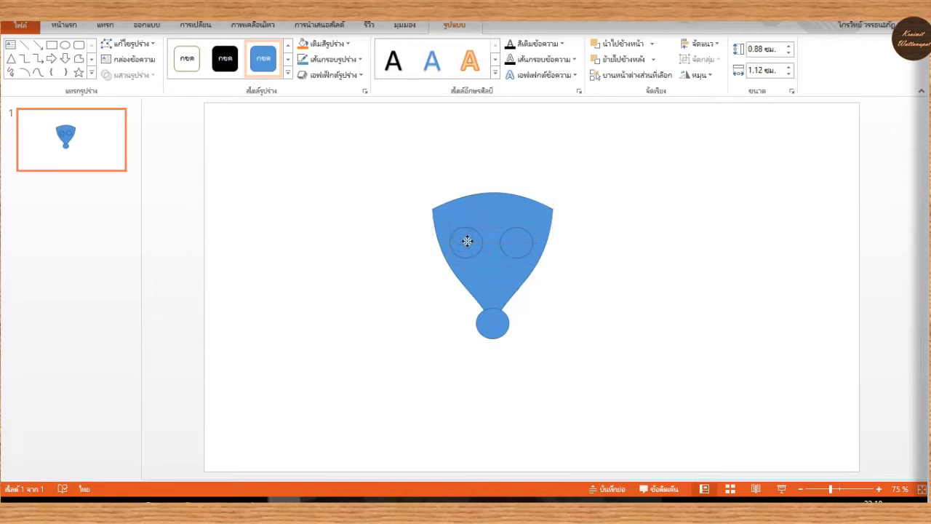
pyautogui.click(467, 240)
pyautogui.hotkey('ctrl', 'v')
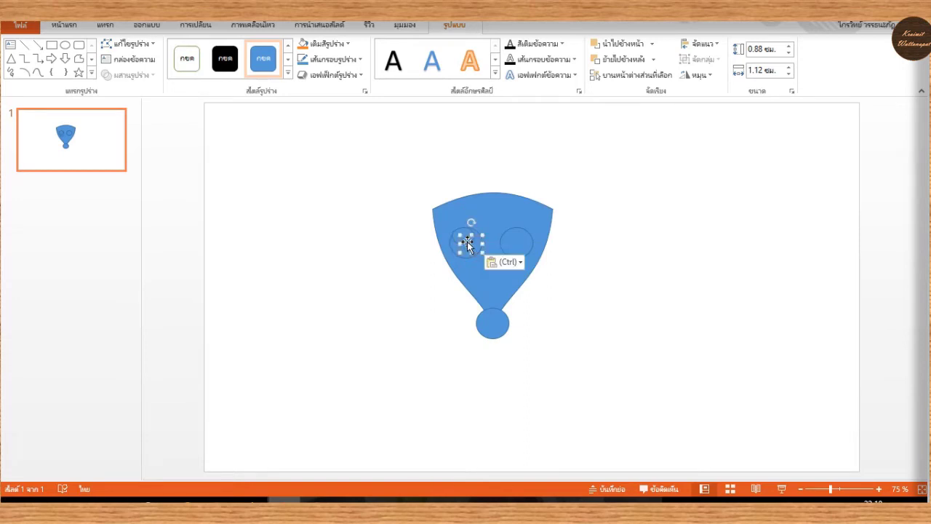
pyautogui.moveTo(467, 243); pyautogui.dragTo(516, 237)
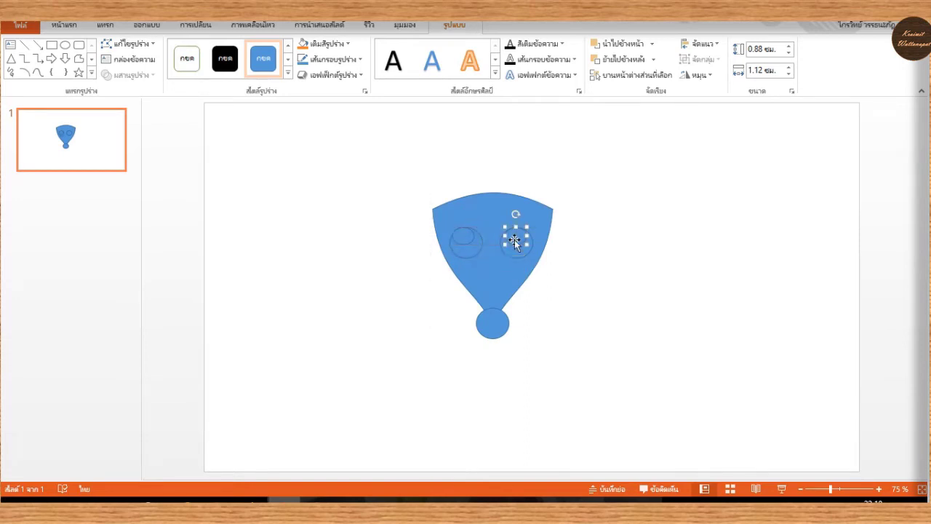
pyautogui.click(494, 331)
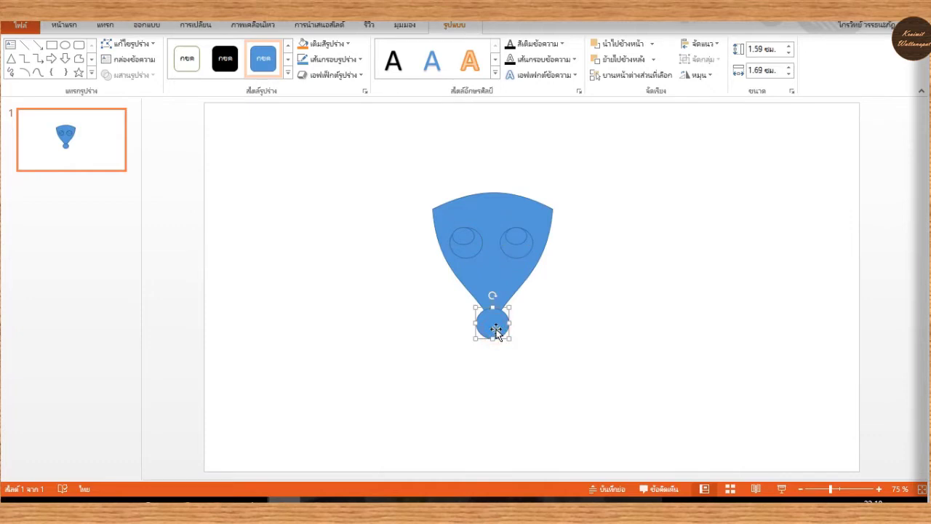
# Step: Duplicate the nose circle into two level 4.84 × 4.2 cm ears at the head's upper left and right
pyautogui.hotkey('ctrl', 'c')
pyautogui.hotkey('ctrl', 'v')
pyautogui.moveTo(497, 329)
pyautogui.mouseDown()
pyautogui.moveTo(381, 180)
pyautogui.moveTo(445, 259)
pyautogui.mouseUp()
pyautogui.moveTo(395, 208); pyautogui.dragTo(408, 182)
pyautogui.hotkey('ctrl', 'v')
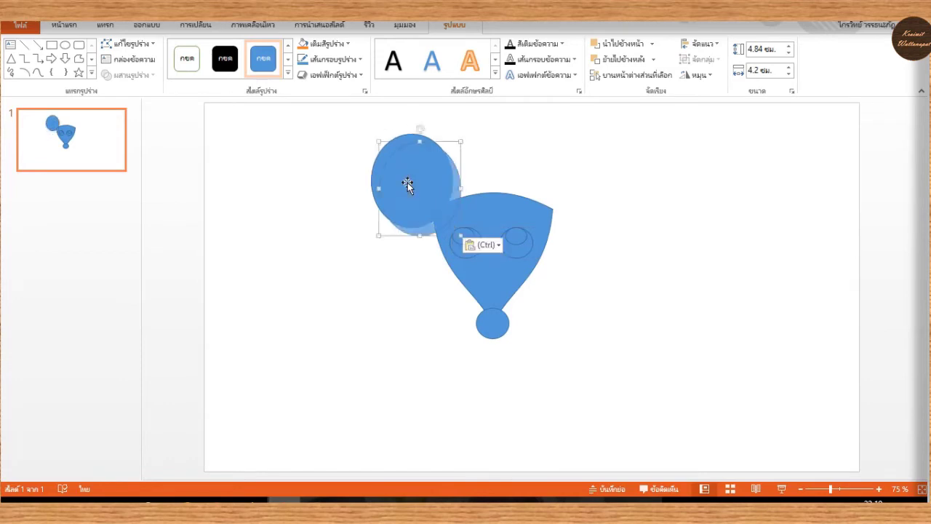
pyautogui.moveTo(415, 192)
pyautogui.mouseDown()
pyautogui.moveTo(583, 170)
pyautogui.moveTo(575, 189)
pyautogui.mouseUp()
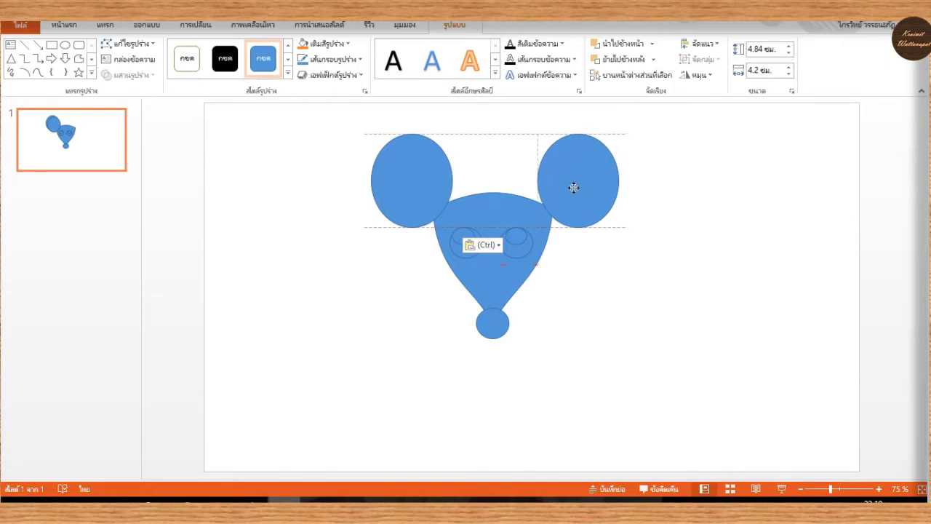
pyautogui.moveTo(573, 189); pyautogui.dragTo(571, 191)
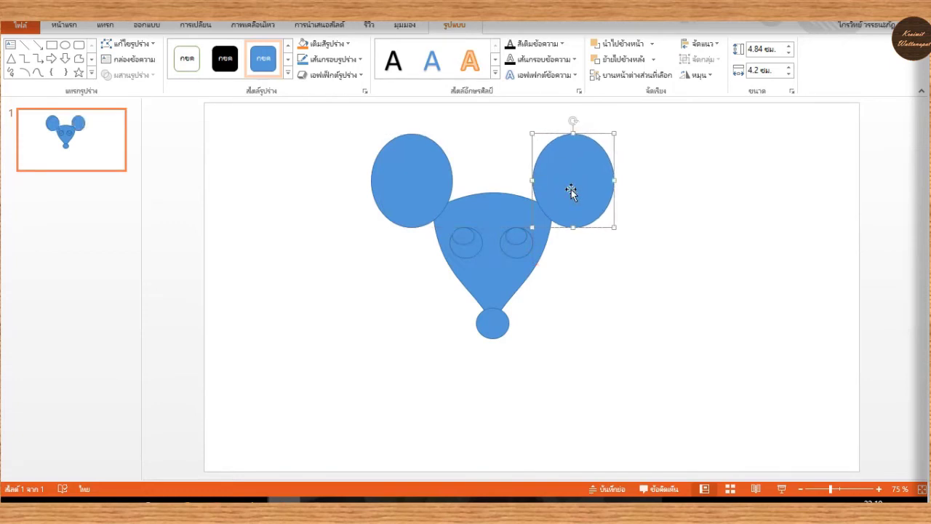
# Step: Paste and shrink ear copies into 3.63 × 3.2 cm inner ovals inside the right and left ears
pyautogui.hotkey('ctrl', 'v')
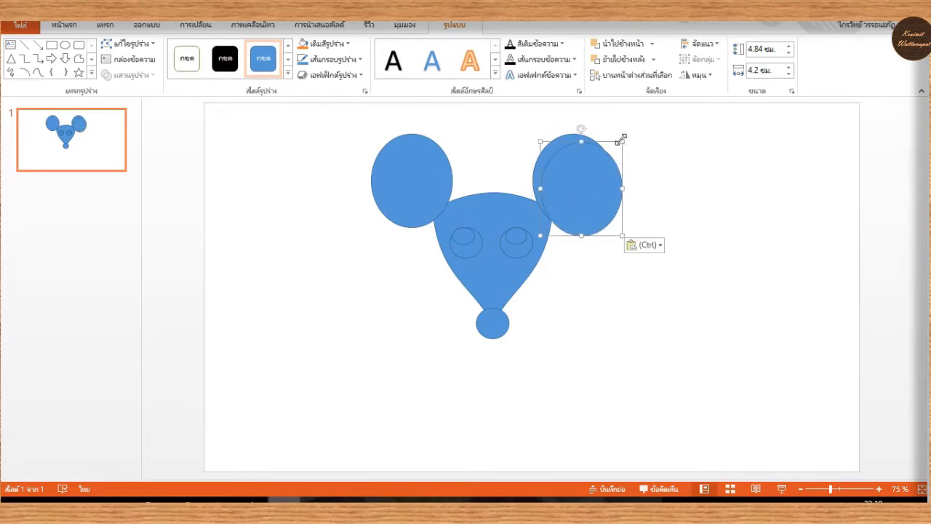
pyautogui.moveTo(620, 139); pyautogui.dragTo(604, 166)
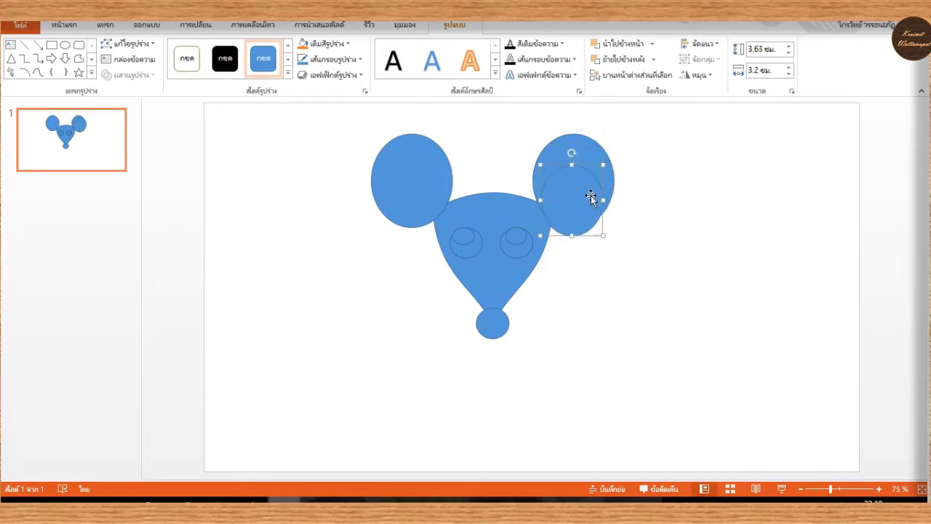
pyautogui.moveTo(589, 198); pyautogui.dragTo(583, 195)
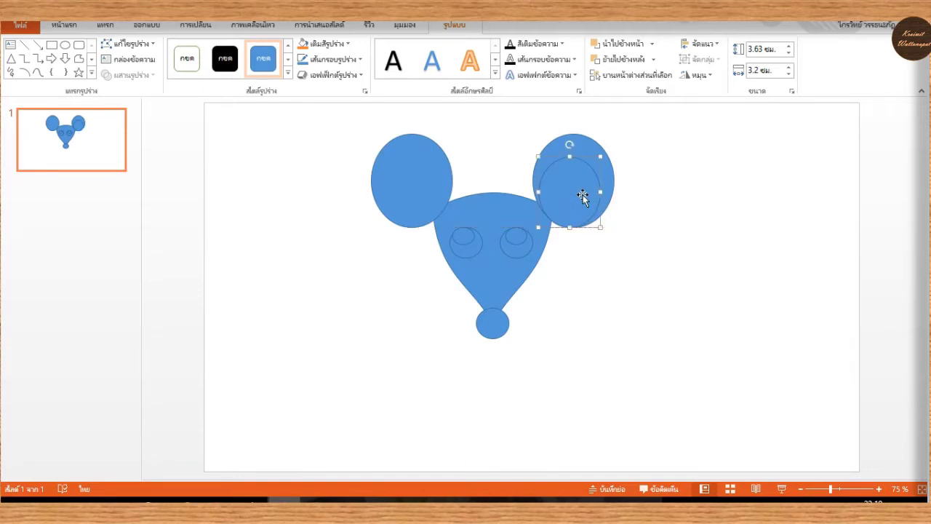
pyautogui.hotkey('ctrl', 'v')
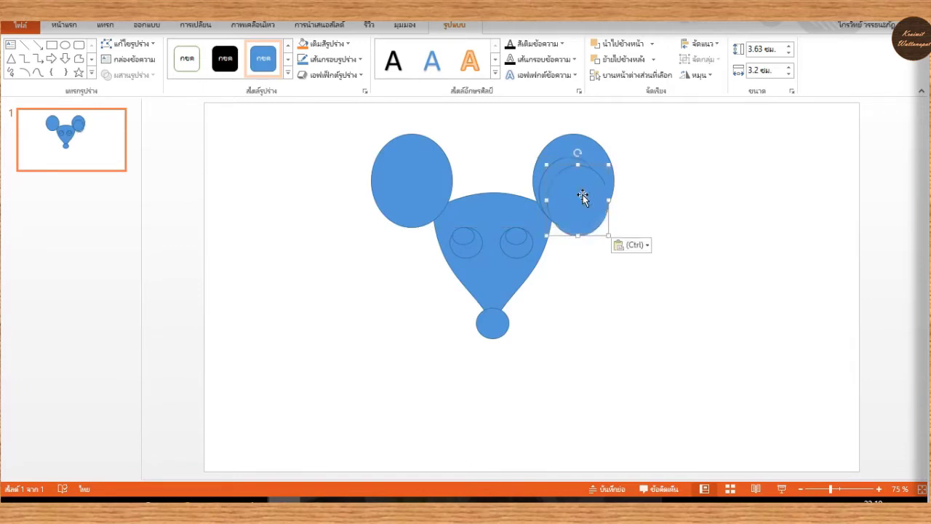
pyautogui.moveTo(582, 198)
pyautogui.mouseDown()
pyautogui.moveTo(522, 207)
pyautogui.moveTo(424, 185)
pyautogui.mouseUp()
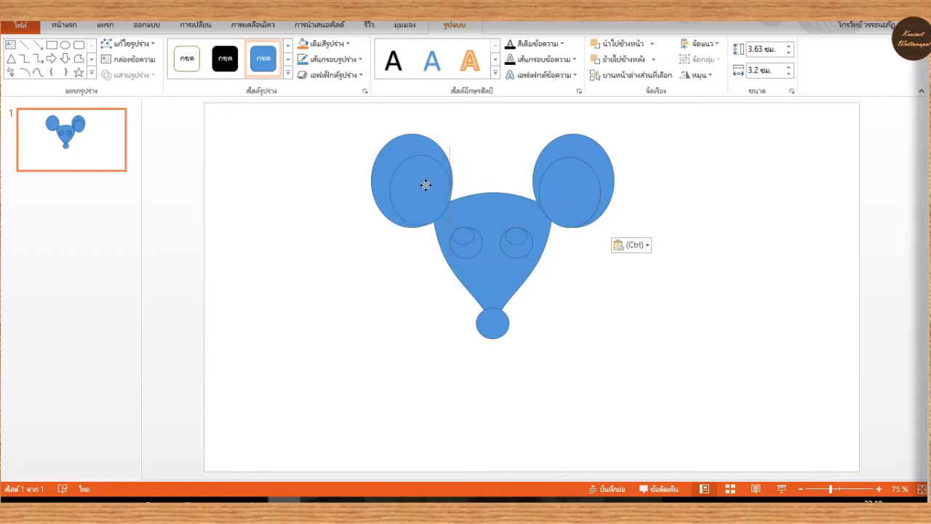
pyautogui.moveTo(425, 185); pyautogui.dragTo(424, 186)
pyautogui.click(637, 300)
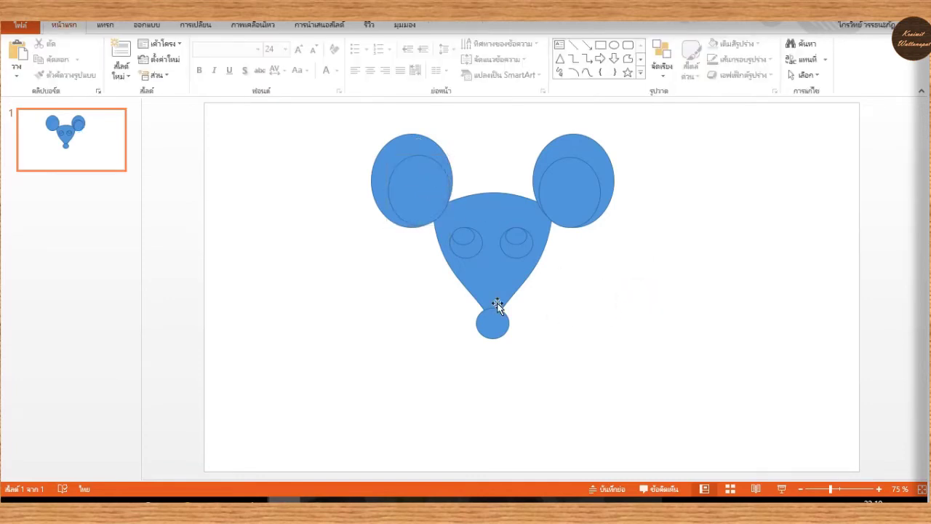
pyautogui.click(425, 185)
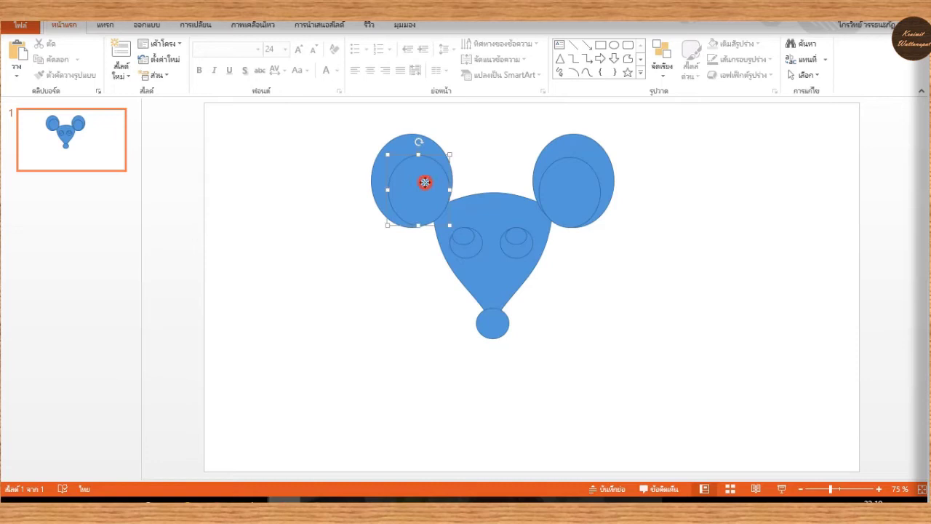
# Step: Fill both inner ears with peach
pyautogui.keyDown('shift'); pyautogui.click(575, 189); pyautogui.keyUp('shift')
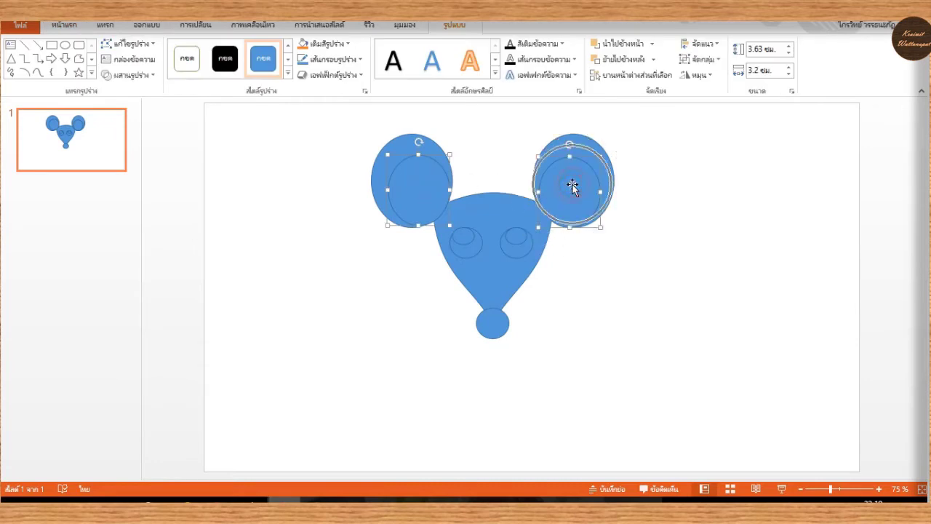
pyautogui.click(347, 45)
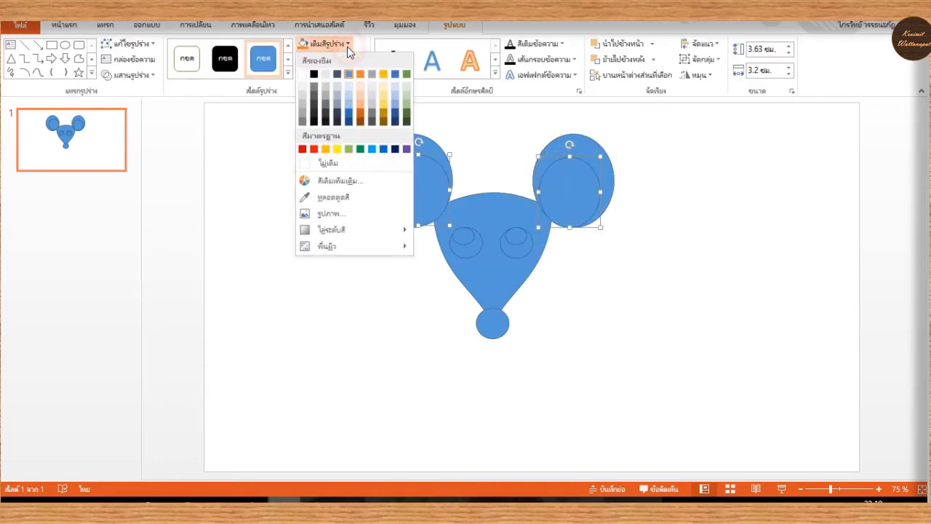
pyautogui.click(360, 99)
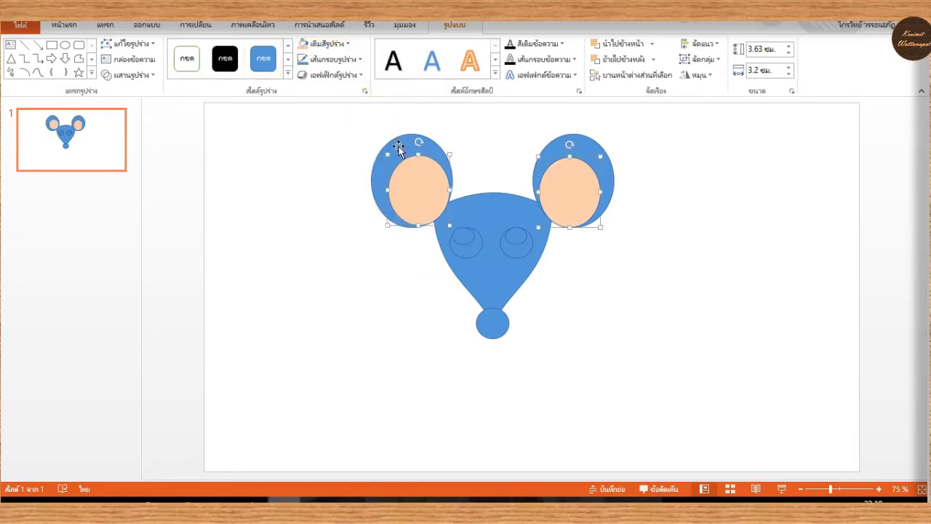
# Step: Fill both outer ears and the head with dark orange
pyautogui.click(401, 145)
pyautogui.keyDown('shift'); pyautogui.click(577, 148); pyautogui.keyUp('shift')
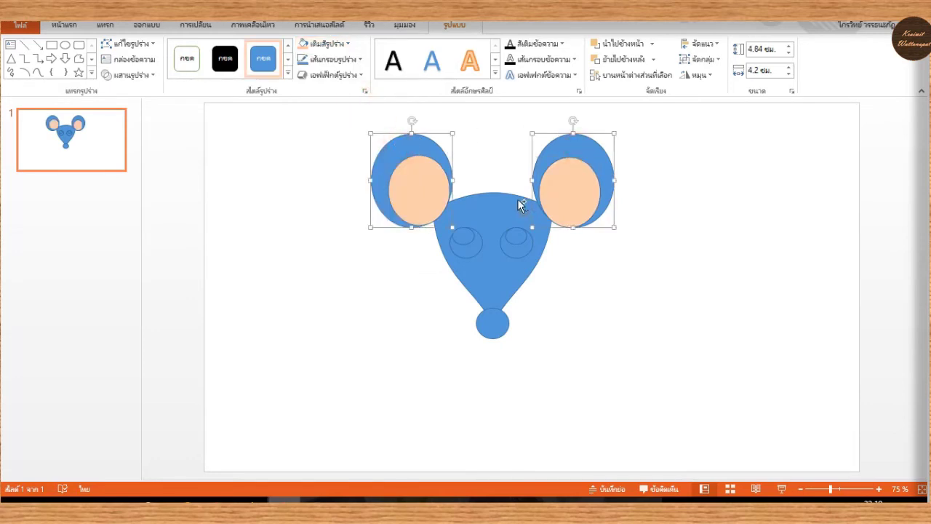
pyautogui.keyDown('shift'); pyautogui.click(499, 206); pyautogui.keyUp('shift')
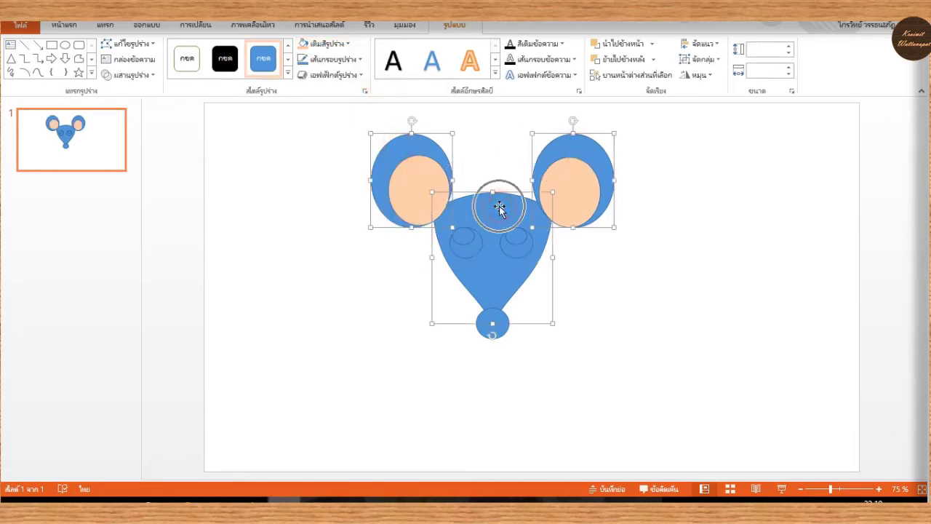
pyautogui.click(344, 45)
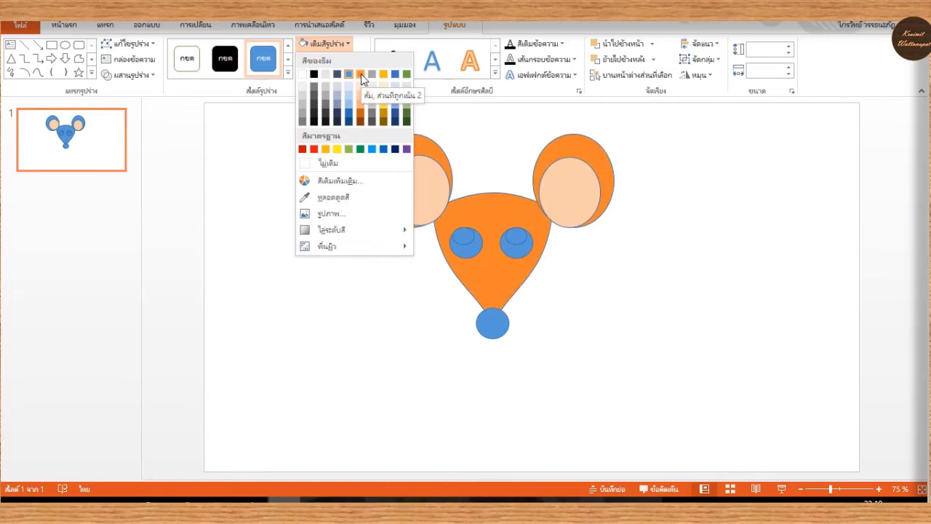
pyautogui.click(361, 117)
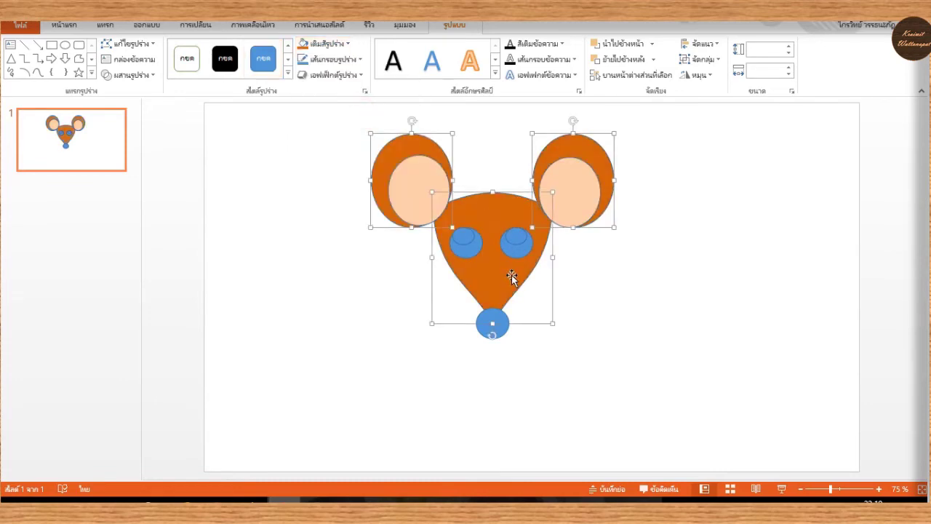
# Step: Fill the nose circle with dark brown (Orange Accent 2, Darker 50%)
pyautogui.click(593, 359)
pyautogui.click(493, 322)
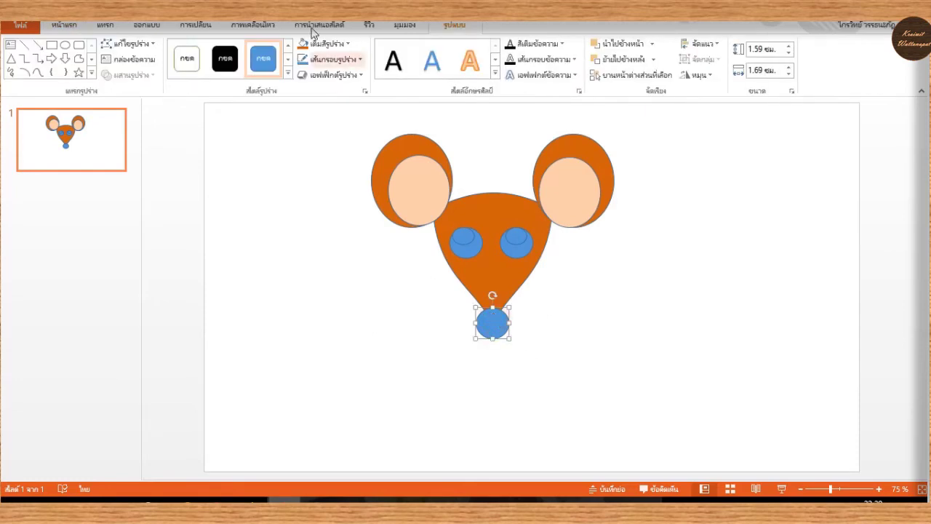
pyautogui.click(347, 43)
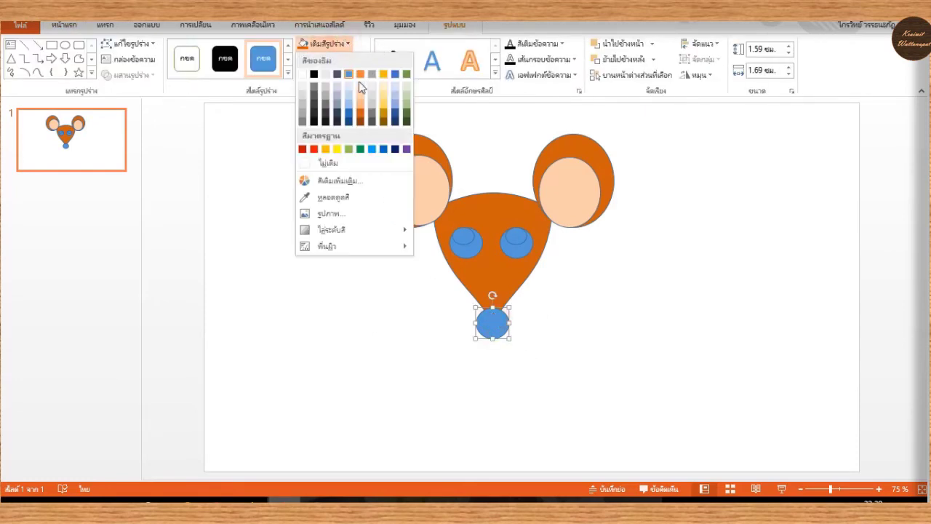
pyautogui.click(360, 122)
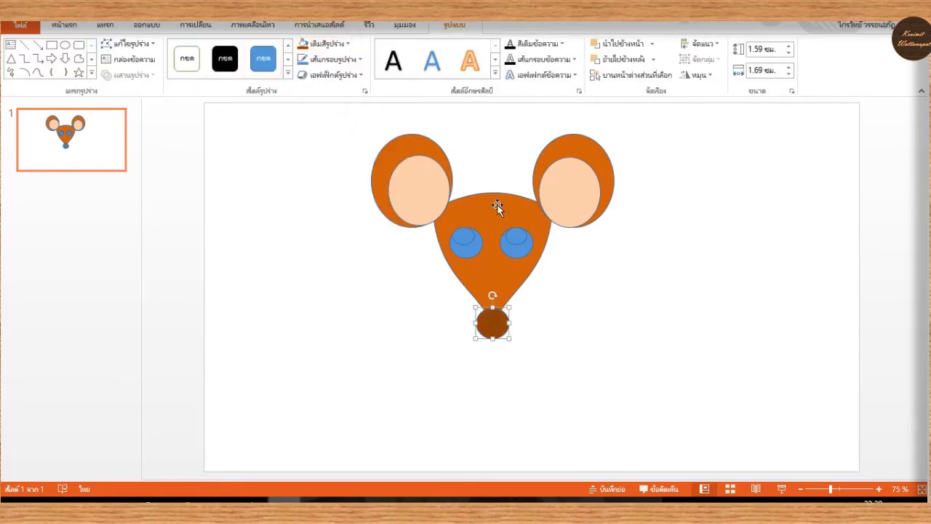
pyautogui.click(478, 247)
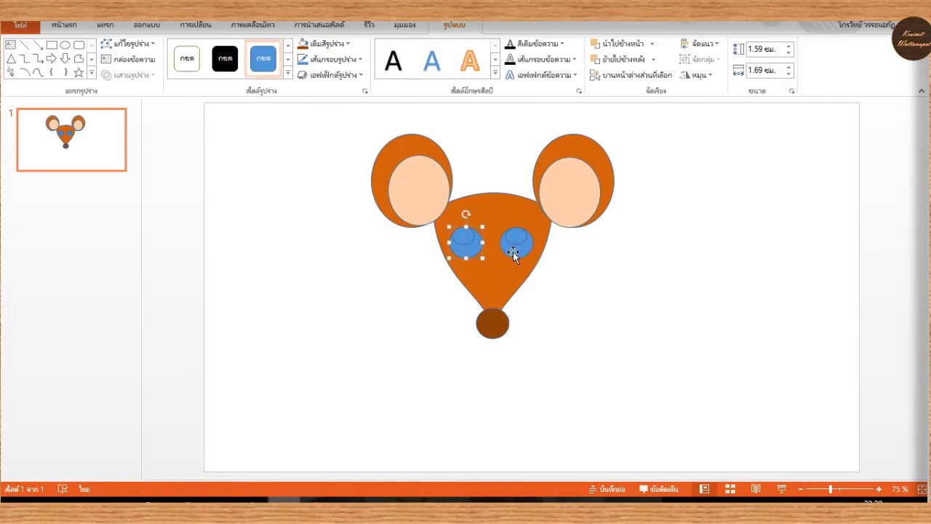
# Step: Fill both outer eye circles with black
pyautogui.keyDown('shift'); pyautogui.click(513, 251); pyautogui.keyUp('shift')
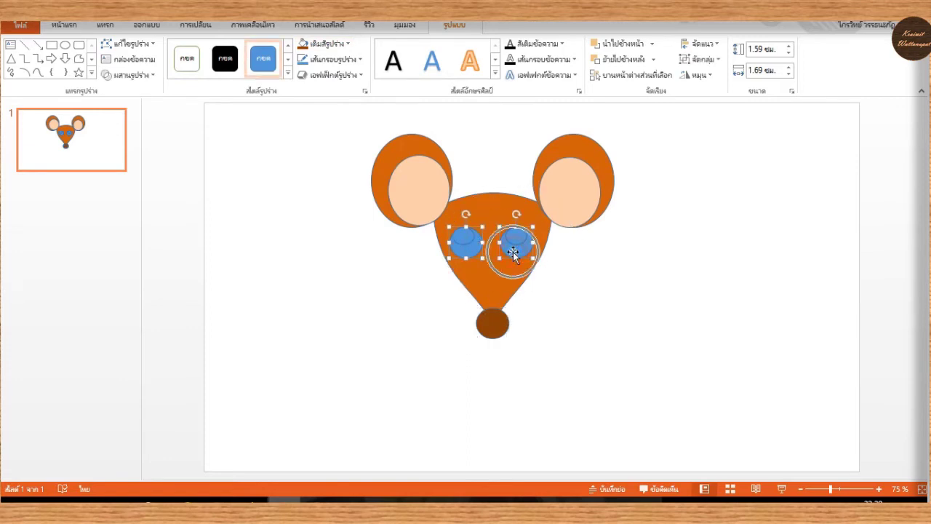
pyautogui.click(344, 45)
pyautogui.click(319, 75)
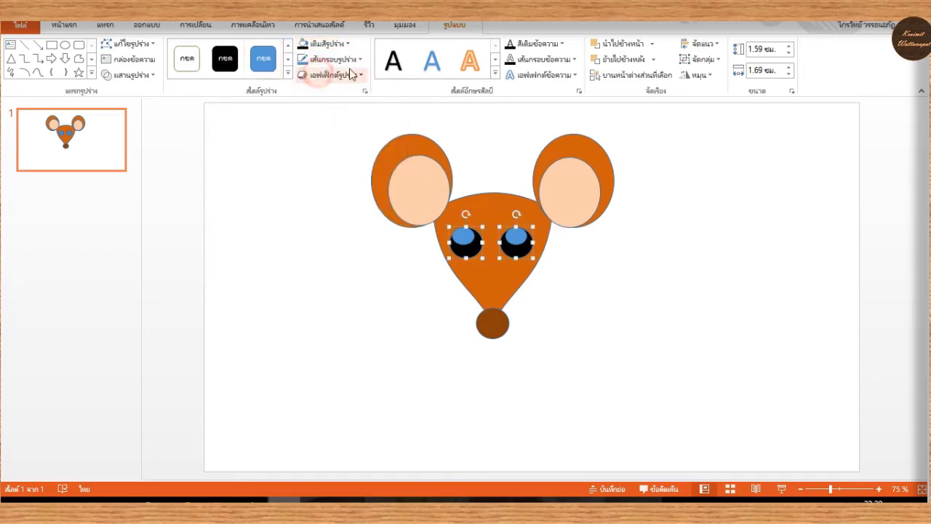
pyautogui.click(484, 162)
# Step: Fill the two small inner eye circles with white
pyautogui.click(468, 240)
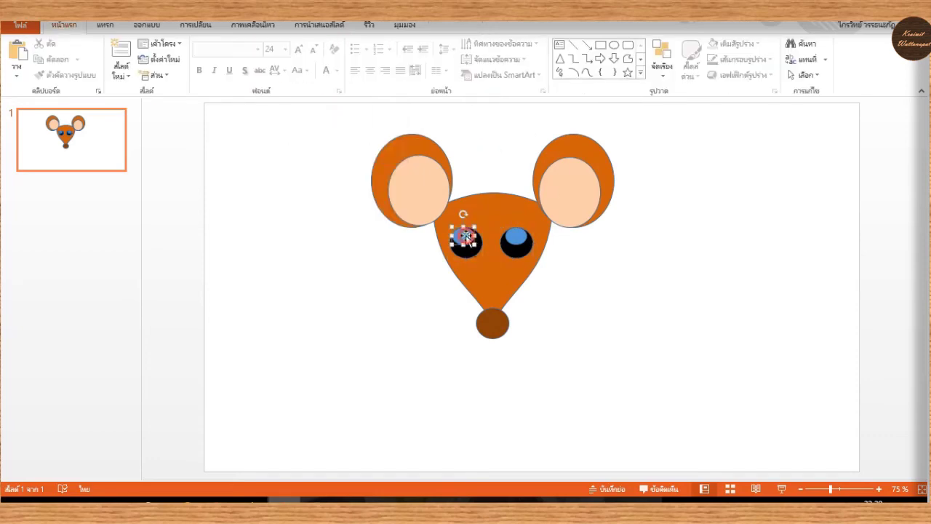
pyautogui.keyDown('shift'); pyautogui.click(518, 240); pyautogui.keyUp('shift')
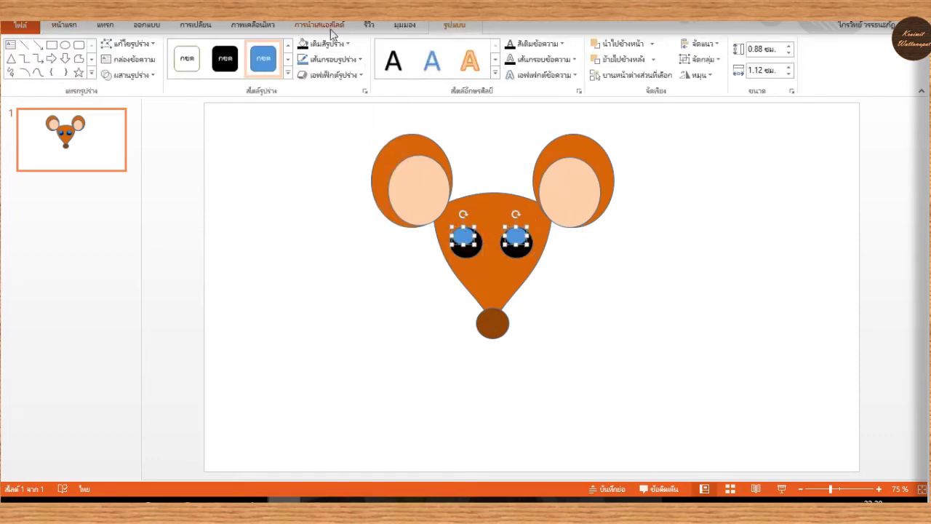
pyautogui.click(327, 44)
pyautogui.click(303, 74)
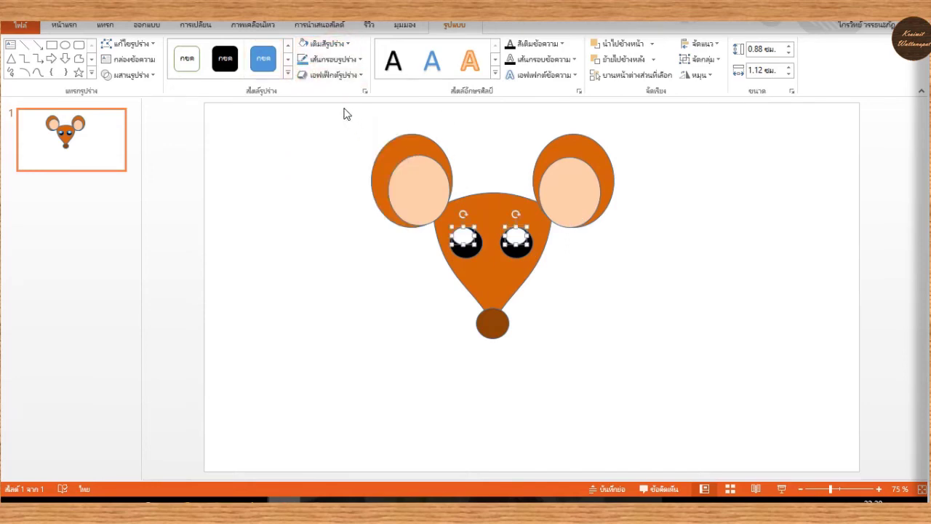
pyautogui.moveTo(346, 114); pyautogui.dragTo(671, 385)
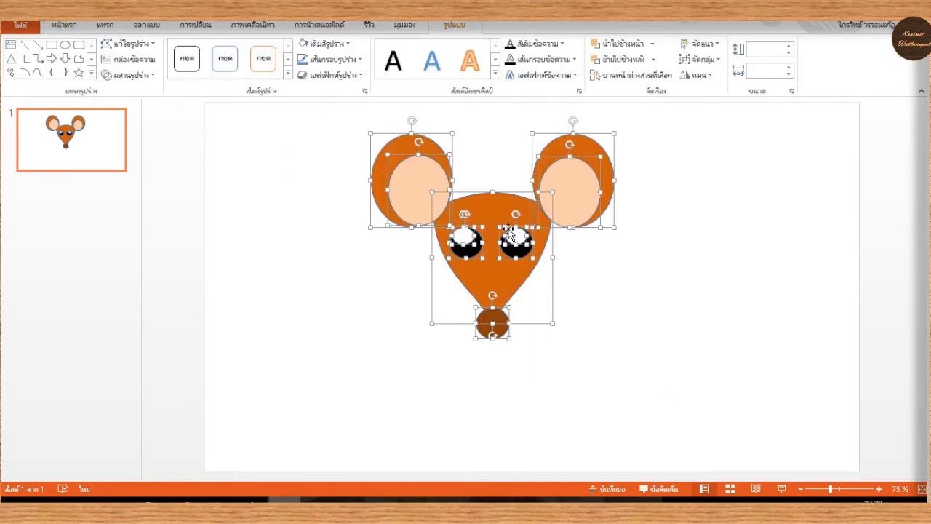
# Step: Move the whole mouse drawing toward the slide centre
pyautogui.moveTo(489, 217); pyautogui.dragTo(524, 263)
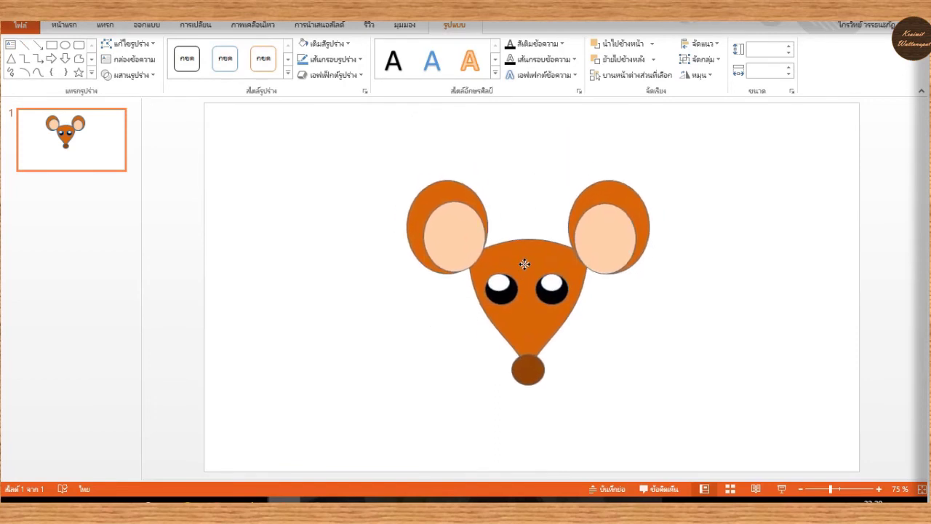
pyautogui.click(314, 216)
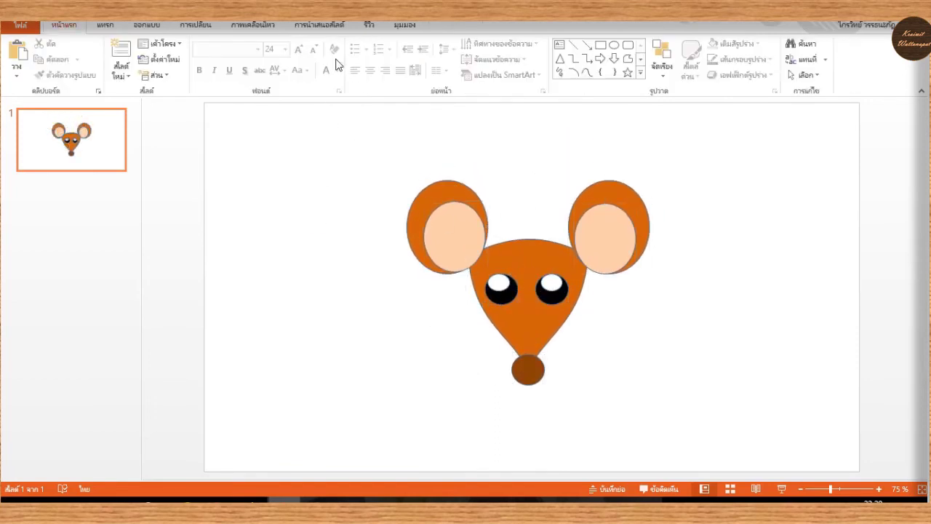
pyautogui.click(503, 248)
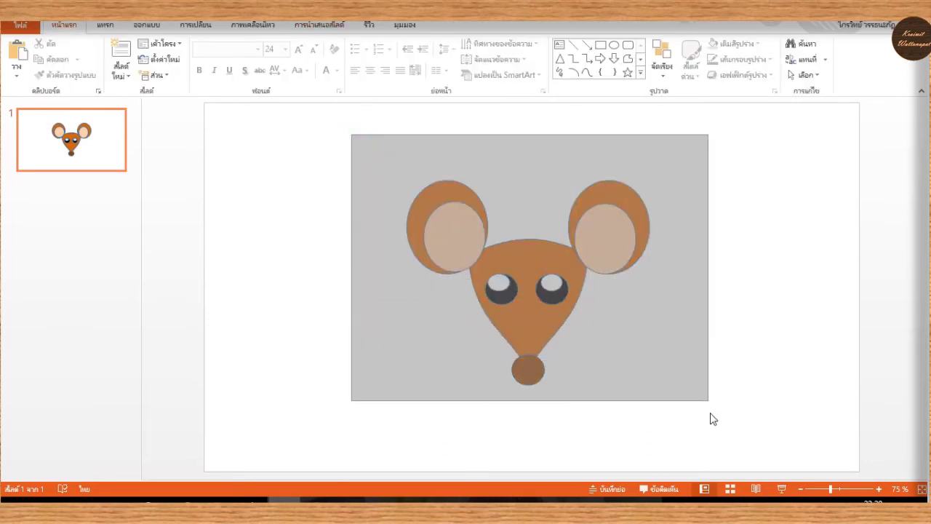
# Step: Remove outlines from all mouse shapes and apply a preset bevel effect
pyautogui.moveTo(348, 135); pyautogui.dragTo(710, 415)
pyautogui.click(341, 59)
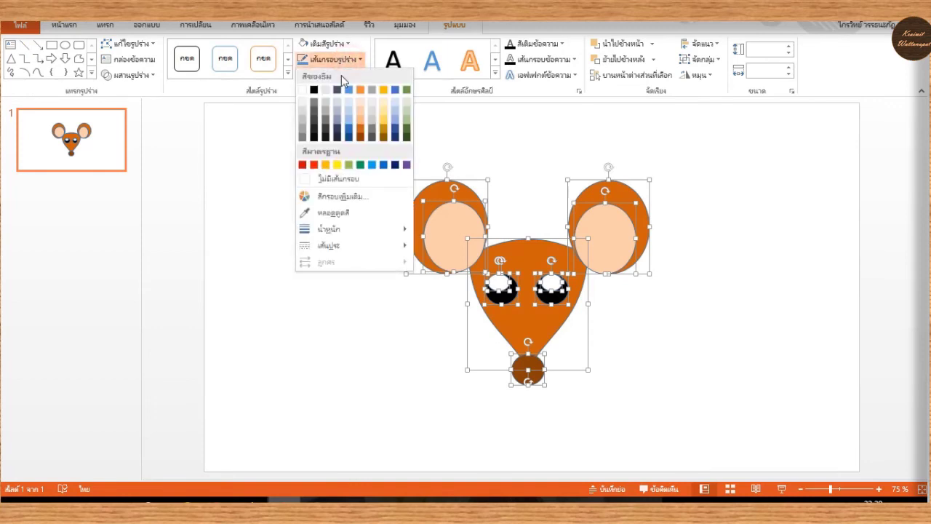
pyautogui.click(336, 181)
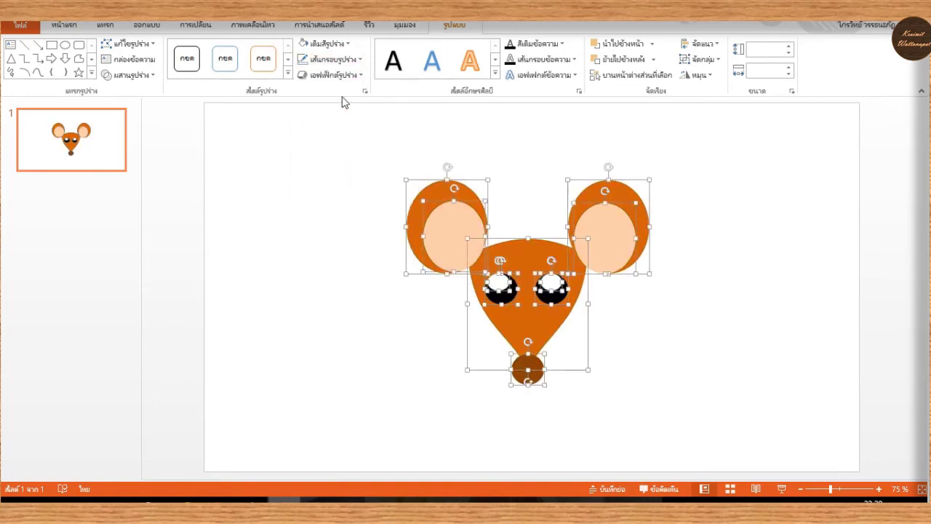
pyautogui.click(355, 77)
pyautogui.moveTo(354, 94)
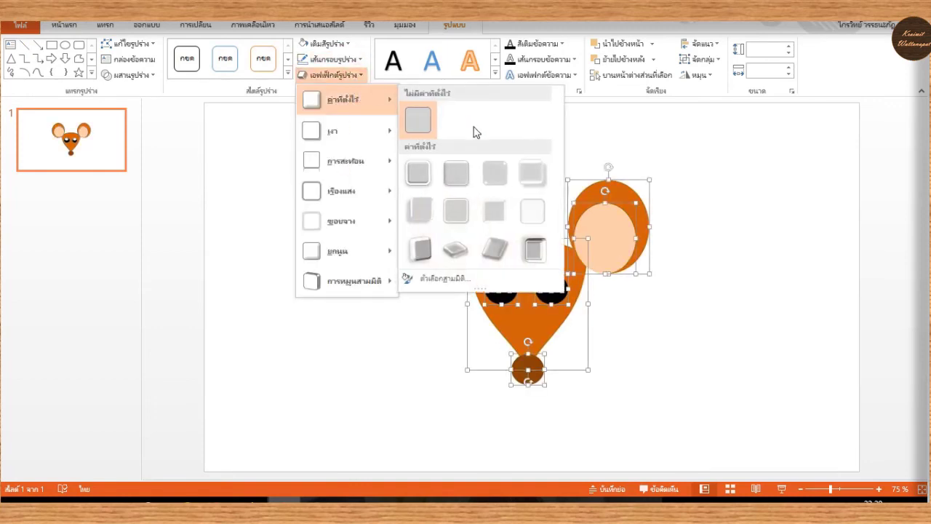
pyautogui.click(457, 173)
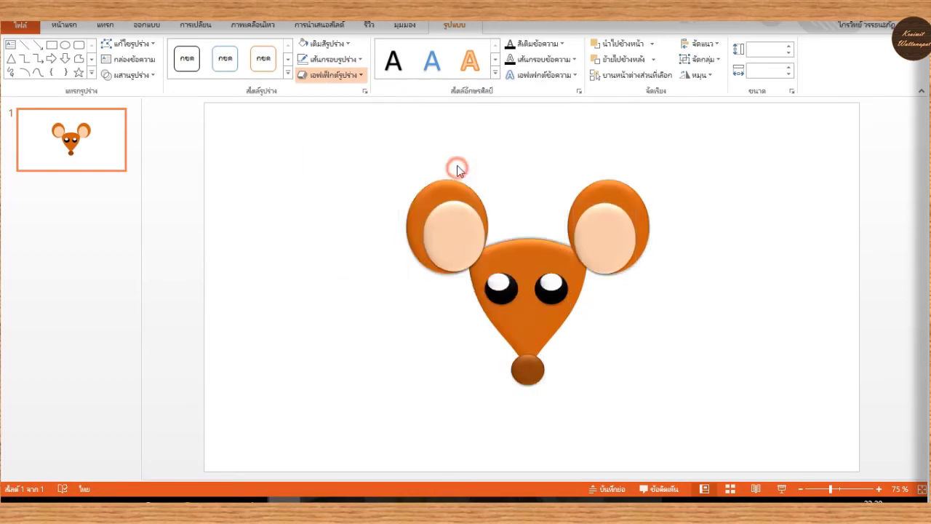
pyautogui.click(364, 234)
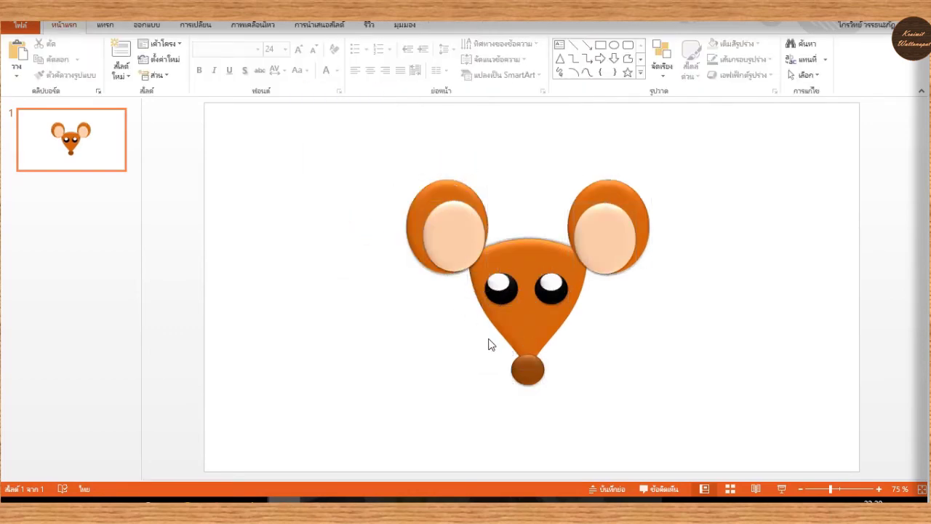
# Step: Draw a rectangle covering the entire slide
pyautogui.click(106, 25)
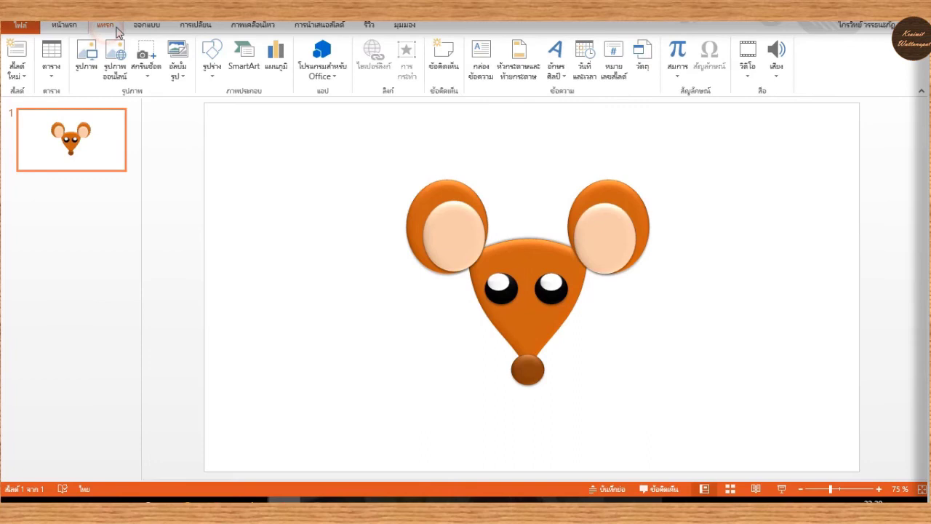
pyautogui.click(212, 54)
pyautogui.click(247, 108)
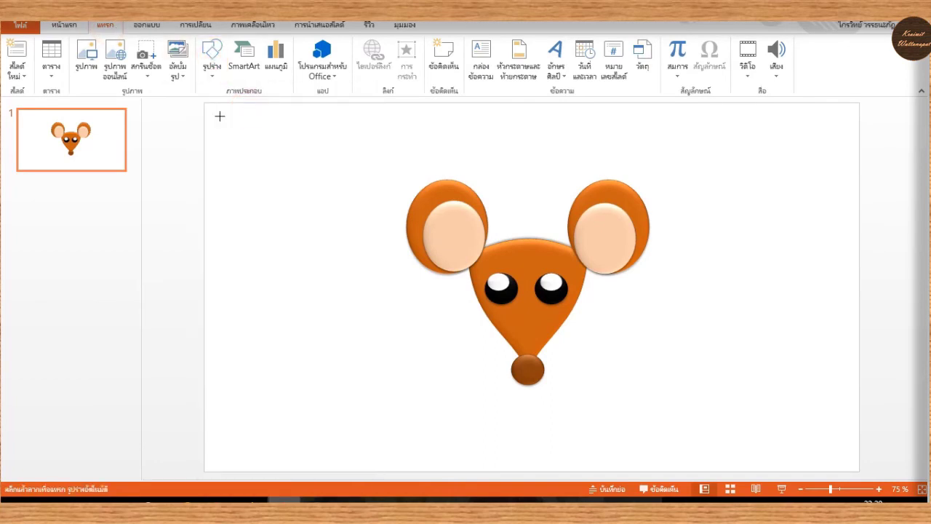
pyautogui.moveTo(204, 102); pyautogui.dragTo(859, 471)
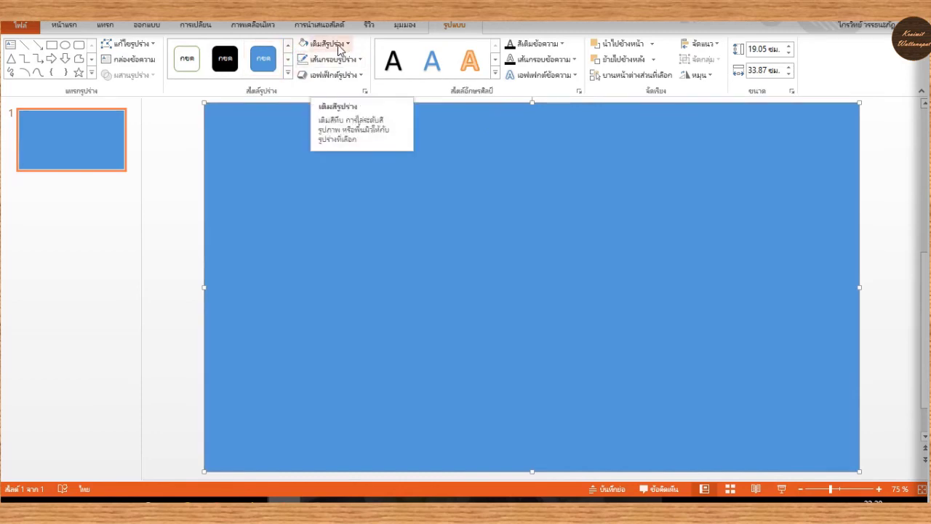
# Step: Send the rectangle to the back behind the mouse and preview the slide show
pyautogui.click(654, 59)
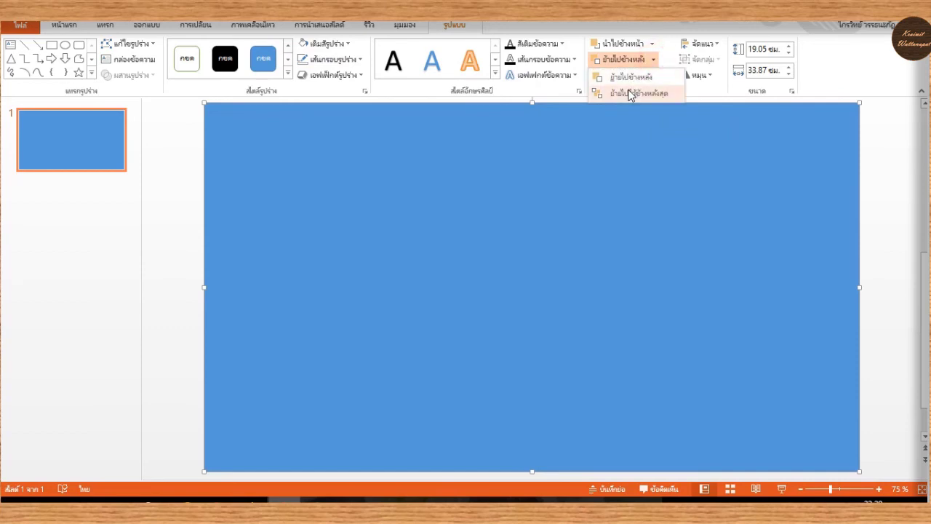
pyautogui.click(630, 93)
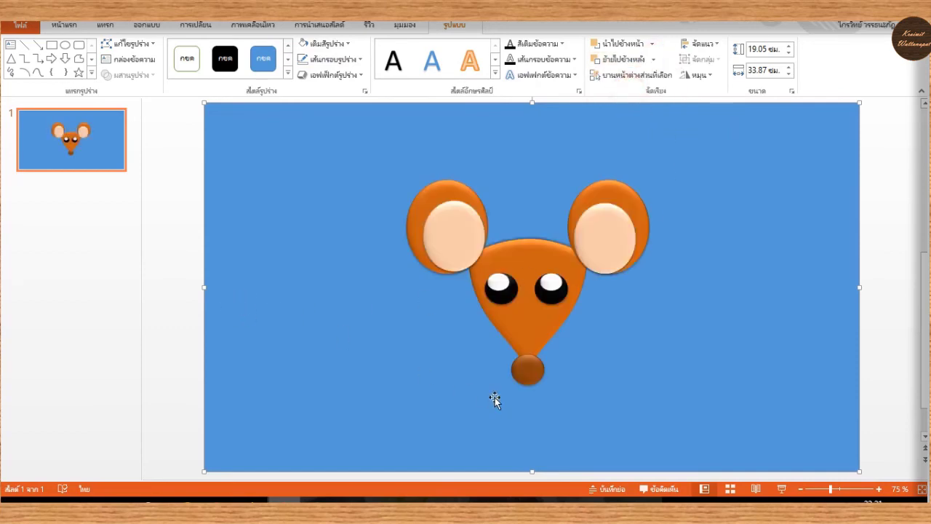
pyautogui.click(783, 491)
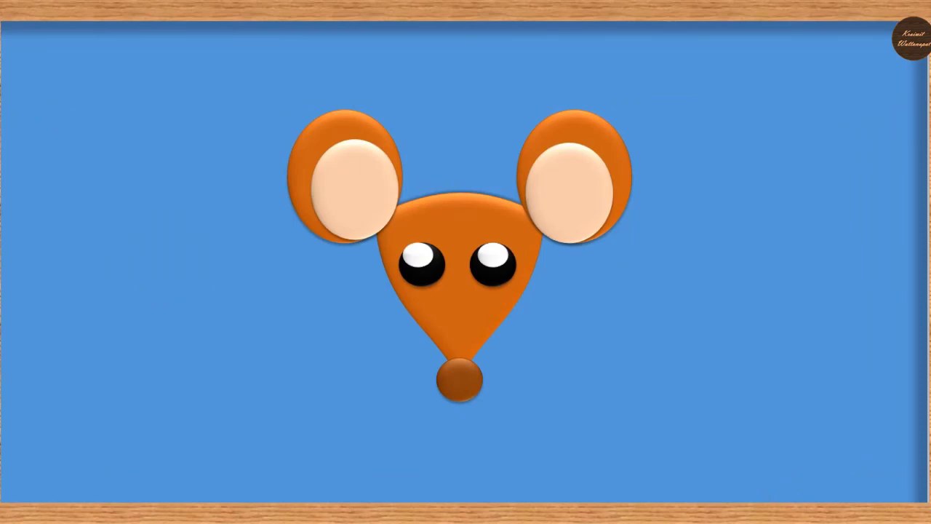
# Step: Exit the slide show to return to Normal view of the finished mouse face slide
pyautogui.press('Escape')
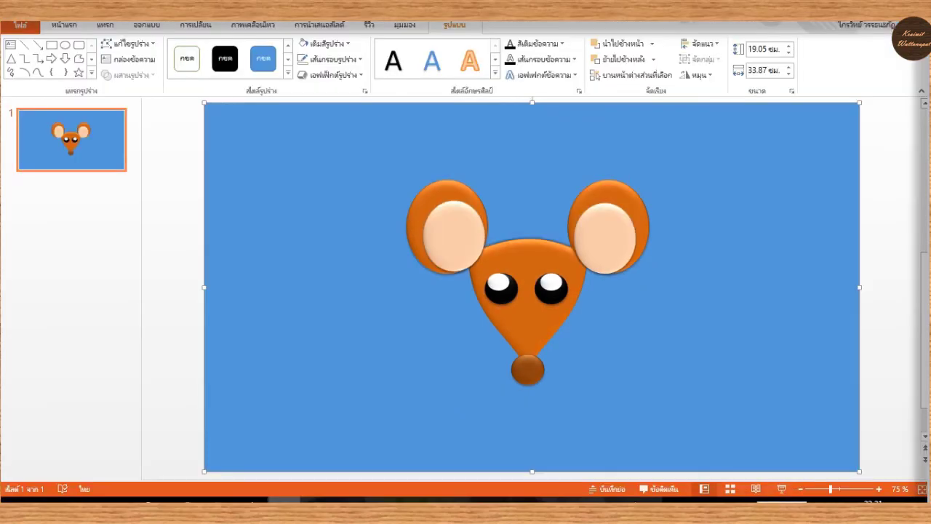